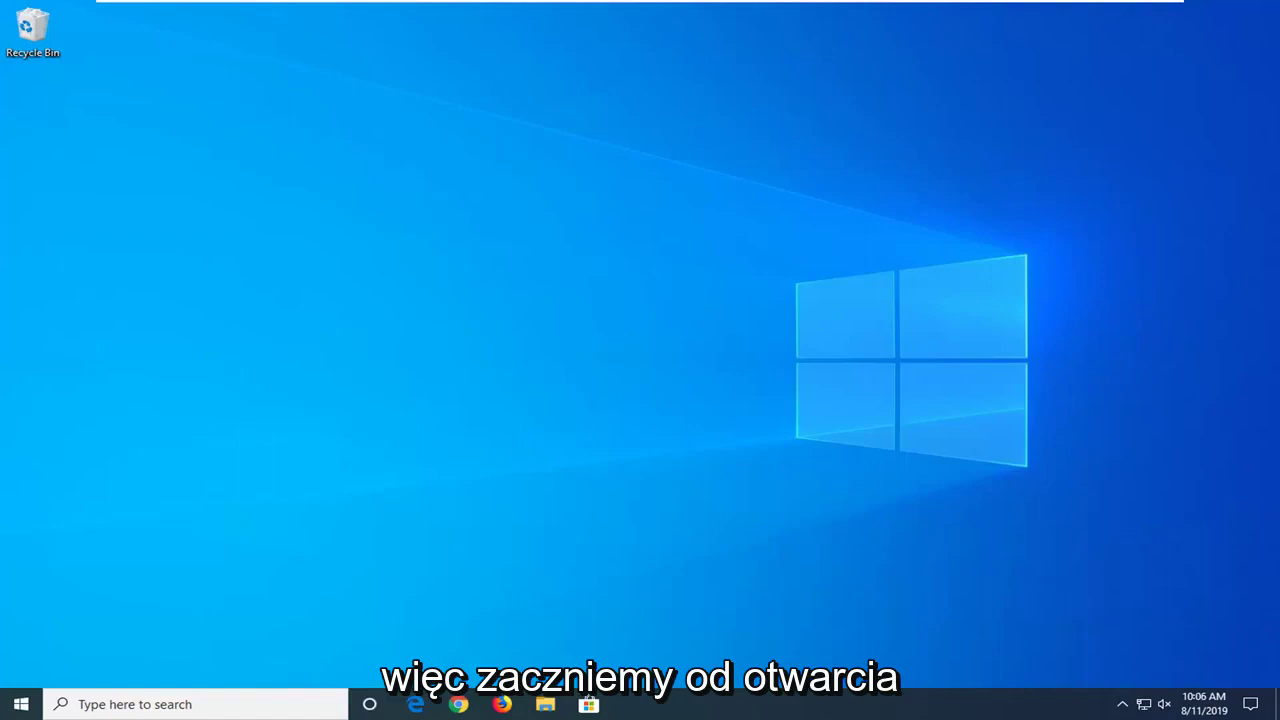
# - Run wsreset as administrator from a Start search so Microsoft Store reopens fresh
pyautogui.click(9, 705)
pyautogui.write('w')
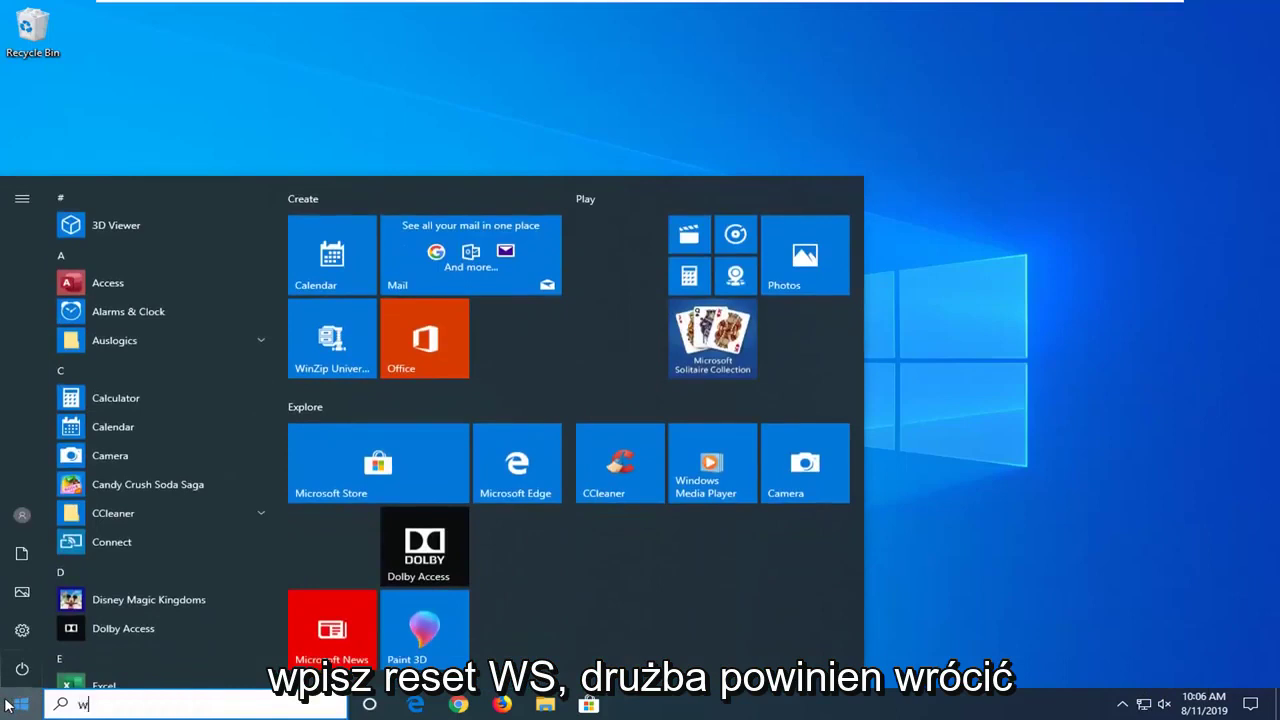
pyautogui.write('sreset')
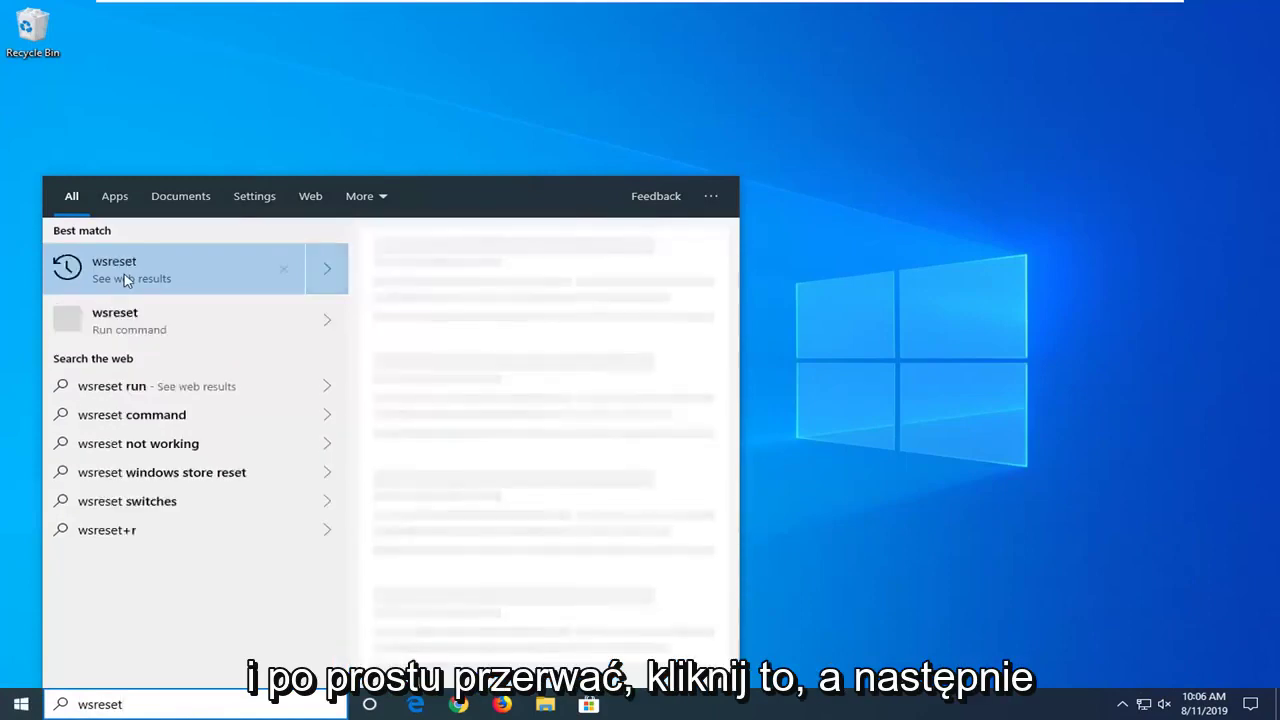
pyautogui.rightClick(134, 273)
pyautogui.click(176, 284)
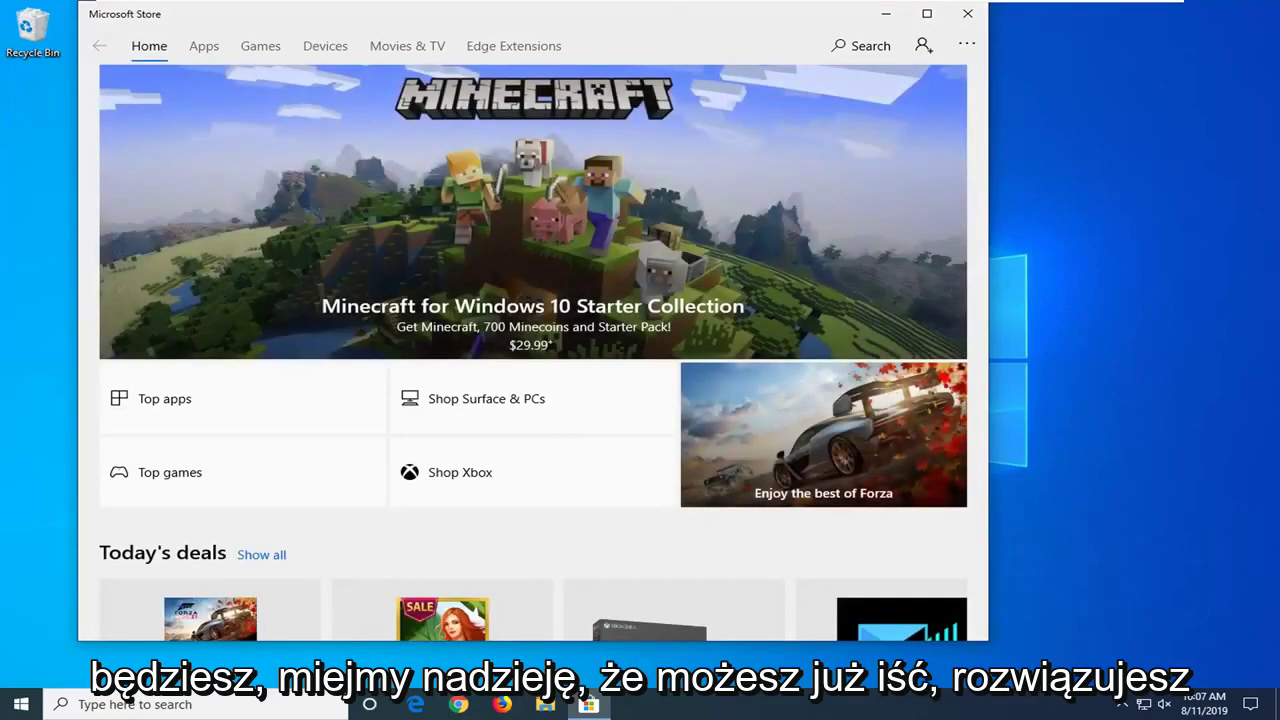
# - Close Microsoft Store and launch Windows PowerShell as administrator, approving the UAC prompt
pyautogui.click(967, 14)
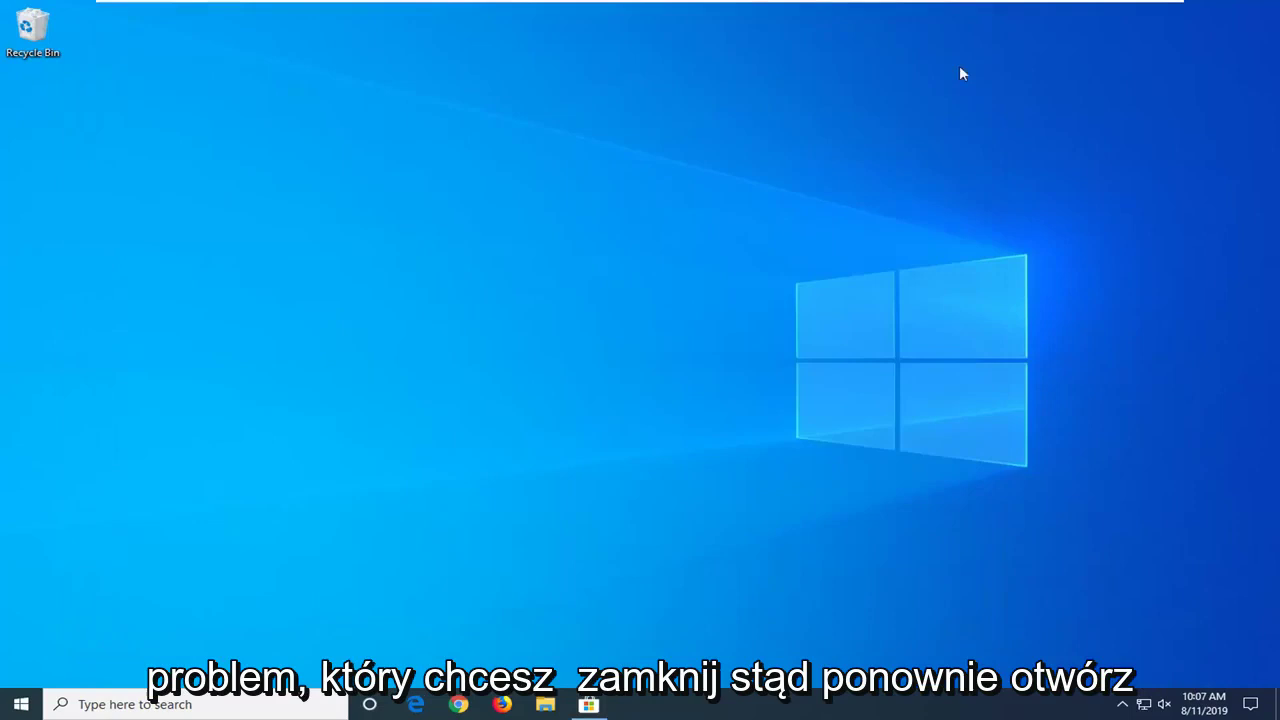
pyautogui.click(20, 704)
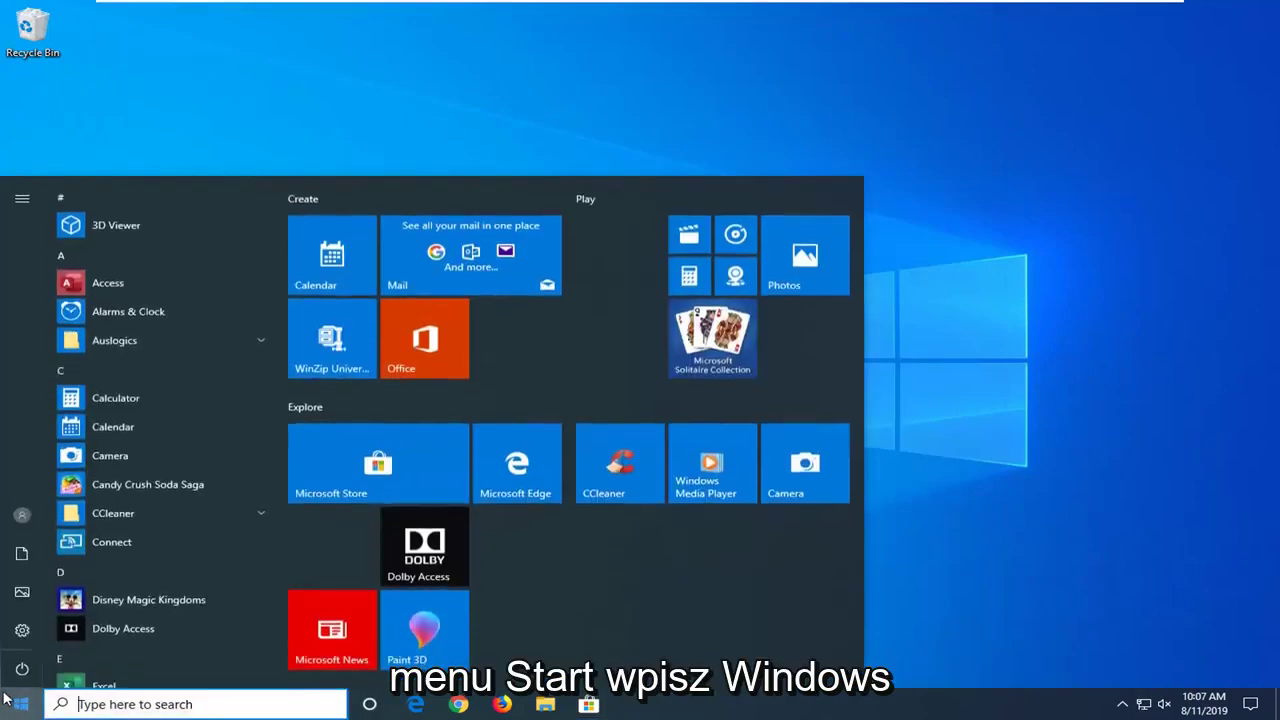
pyautogui.write('windows powr')
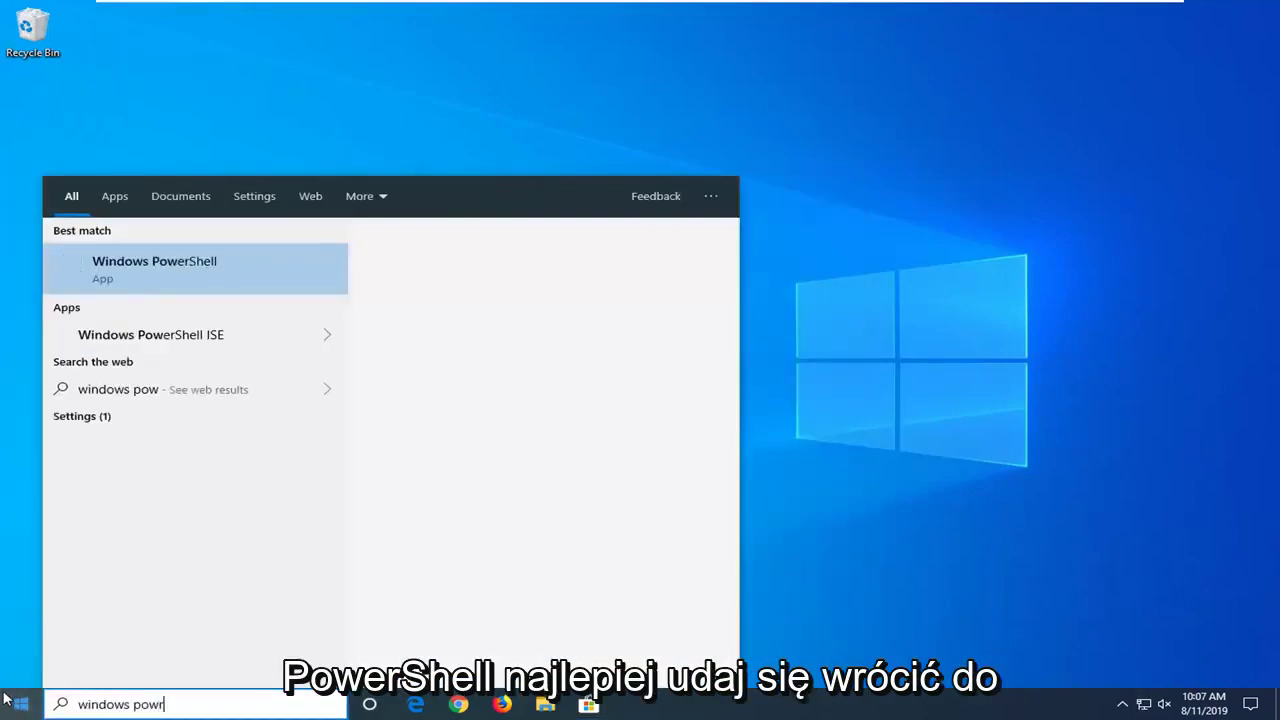
pyautogui.write('shell')
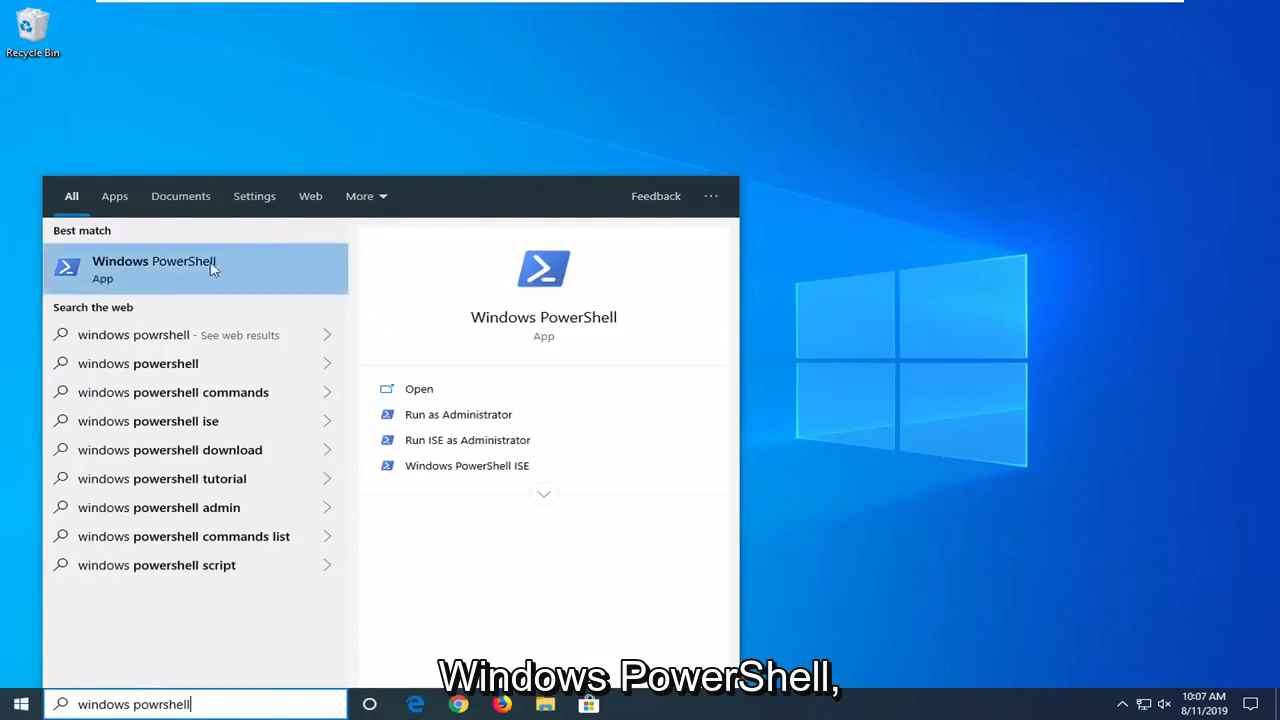
pyautogui.click(193, 278)
pyautogui.rightClick(193, 278)
pyautogui.click(205, 288)
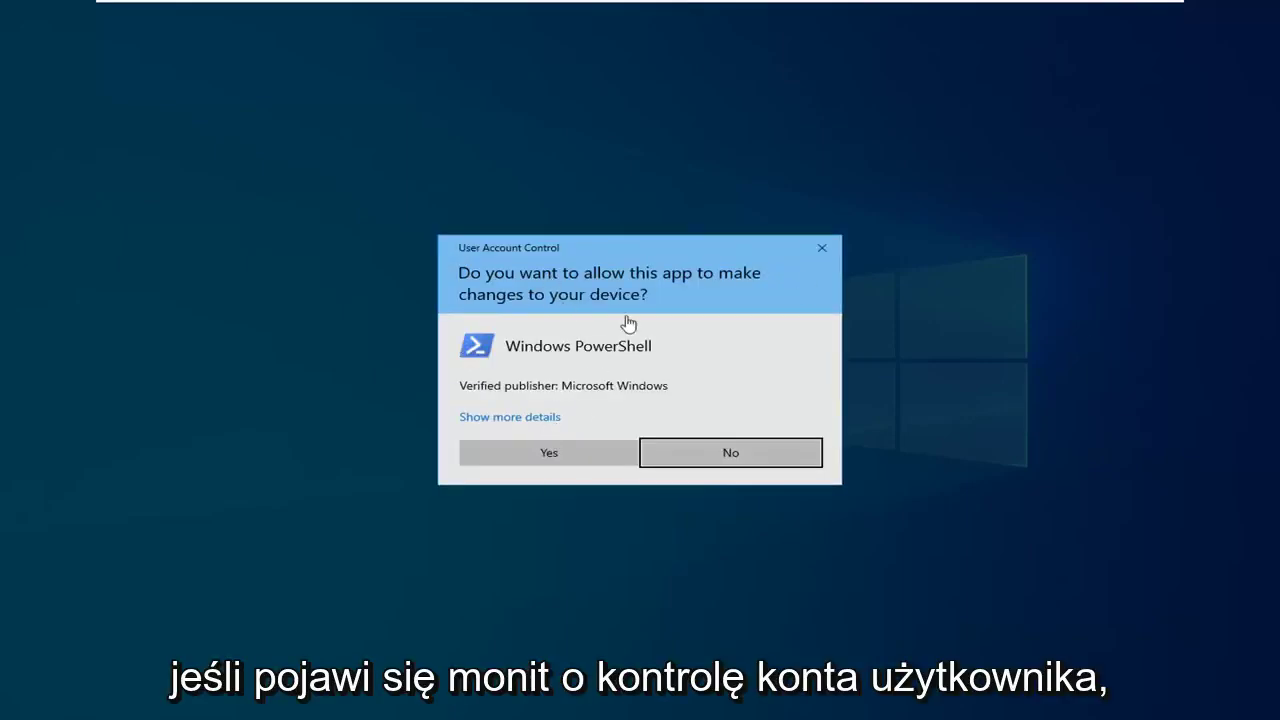
pyautogui.click(549, 453)
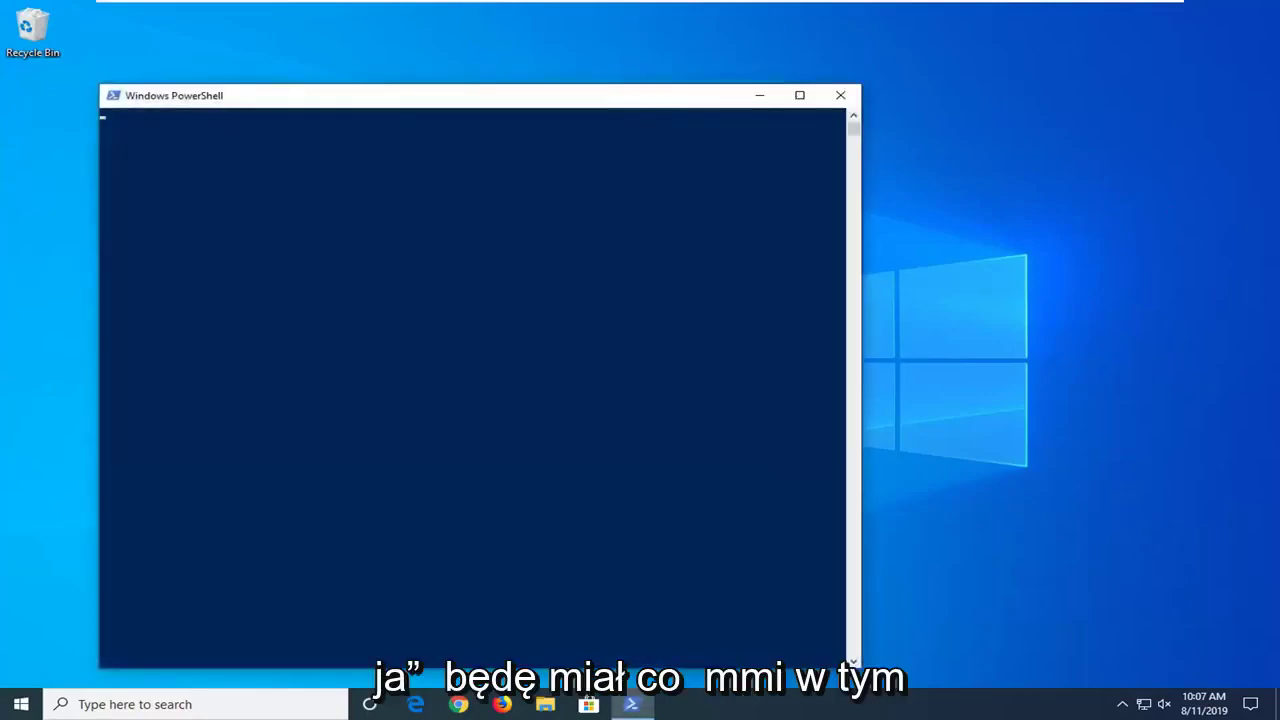
# - Paste the Get-AppXPackage Microsoft Store re-registration command into PowerShell and run it
pyautogui.moveTo(614, 102); pyautogui.dragTo(727, 66)
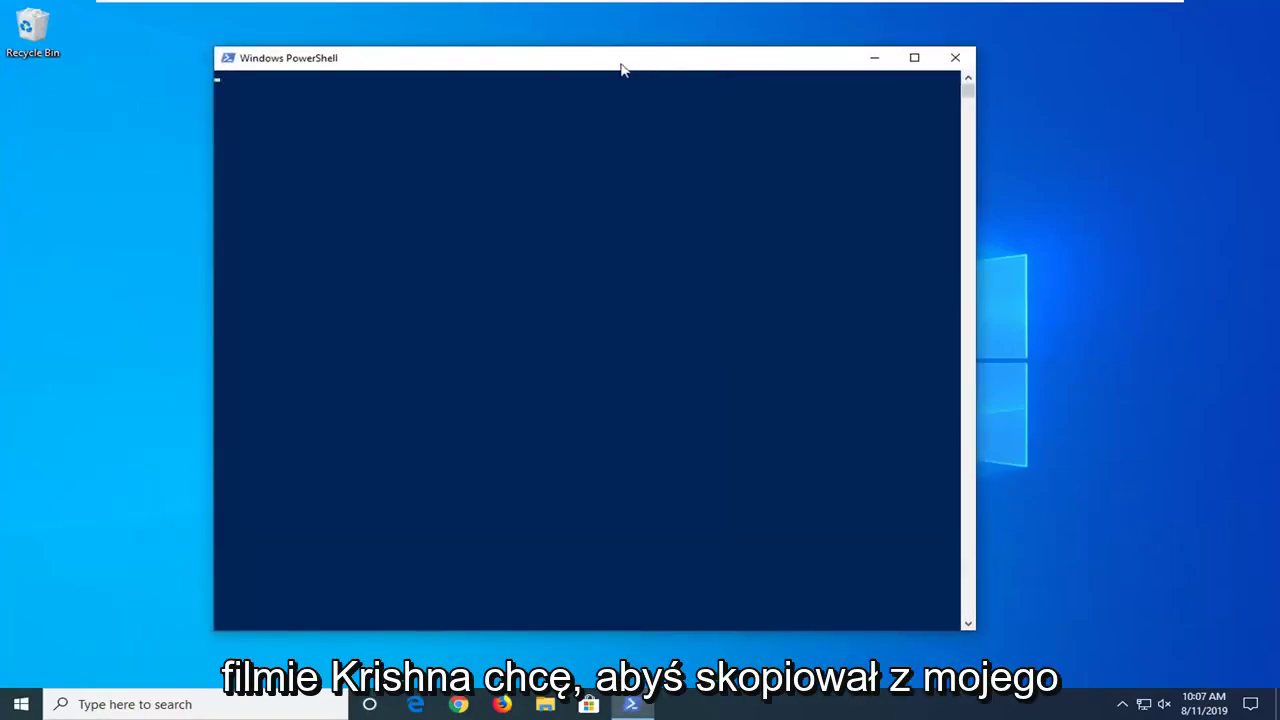
pyautogui.rightClick(530, 63)
pyautogui.moveTo(568, 179)
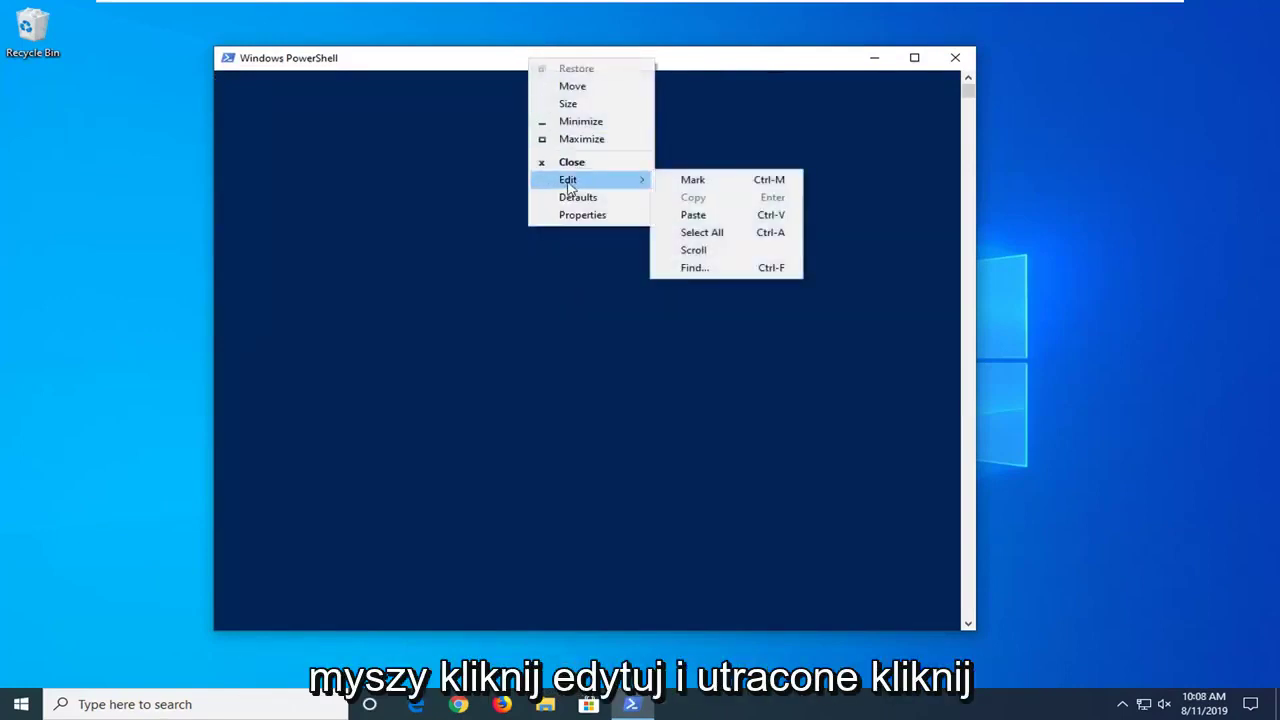
pyautogui.click(695, 218)
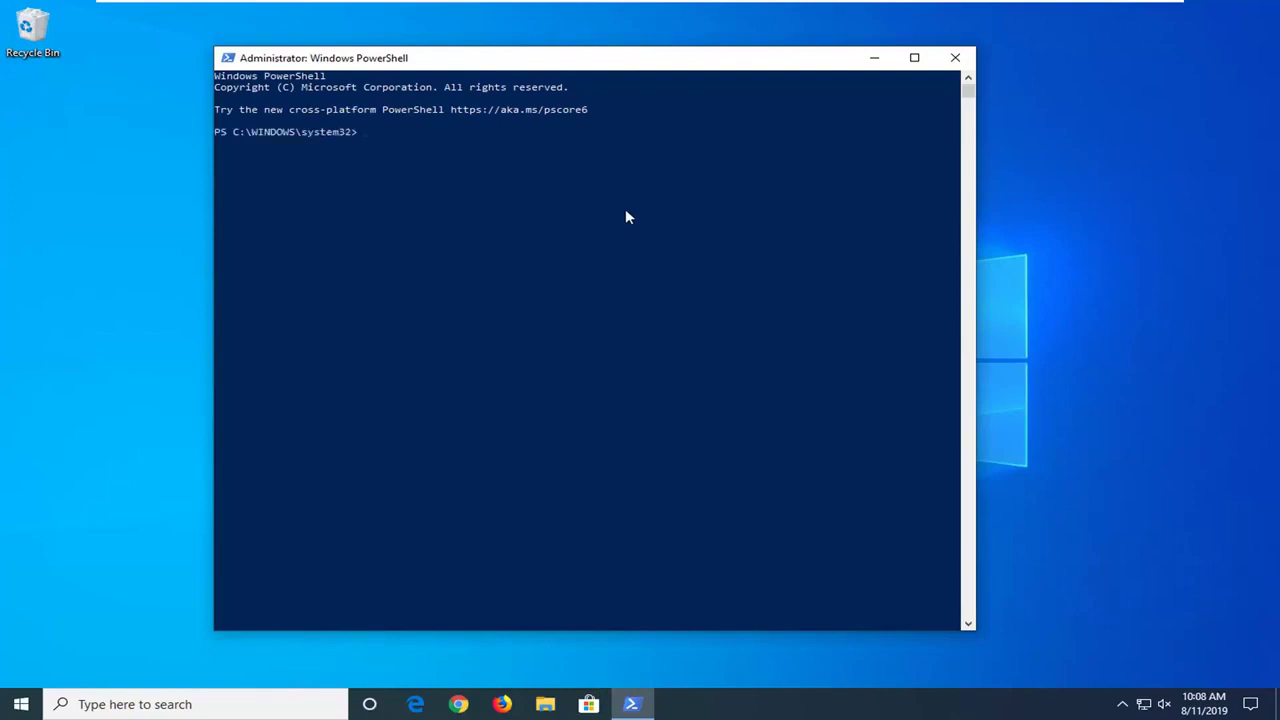
pyautogui.rightClick(625, 217)
pyautogui.press('Return')
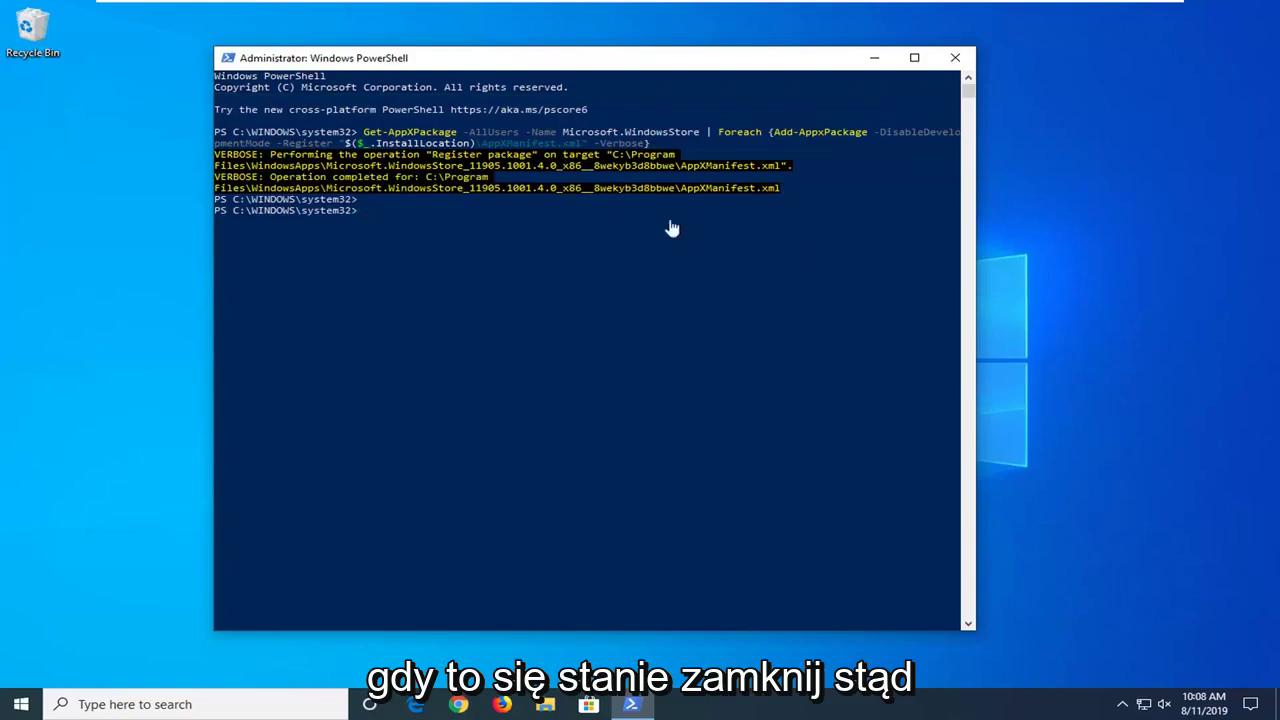
# - Close PowerShell and launch the Settings app by searching Start for 'settings'
pyautogui.click(955, 55)
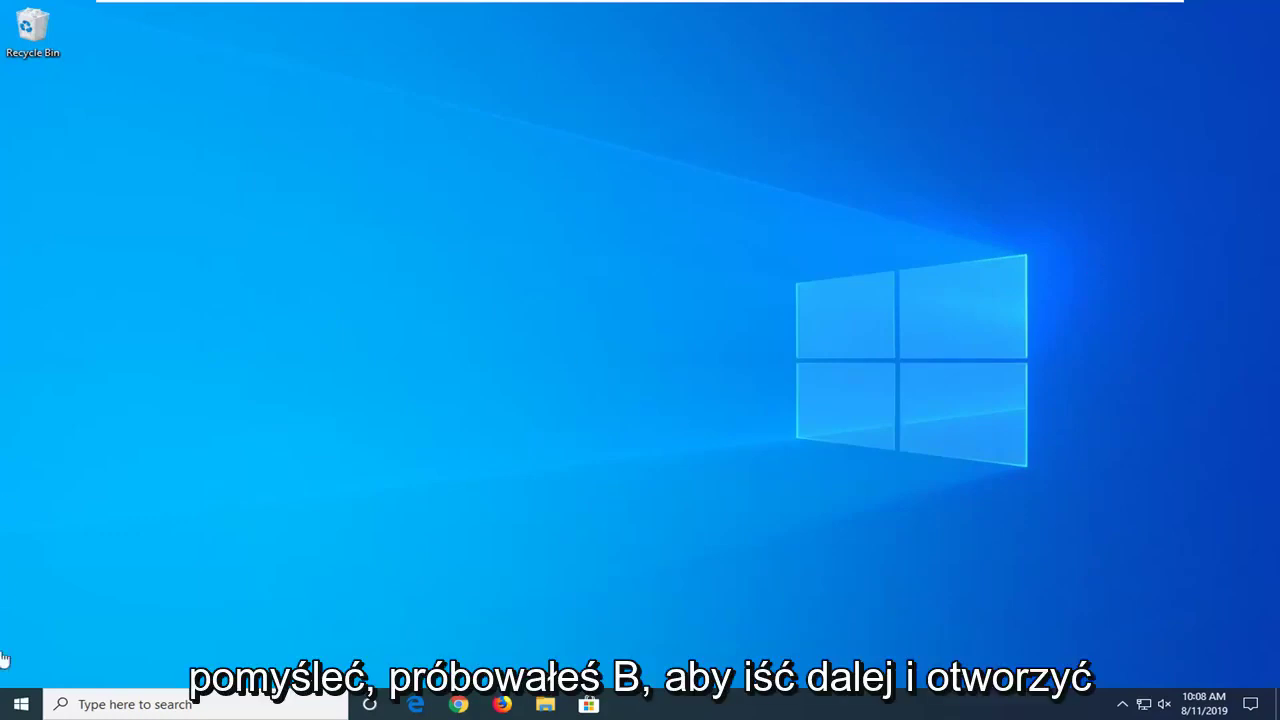
pyautogui.click(18, 706)
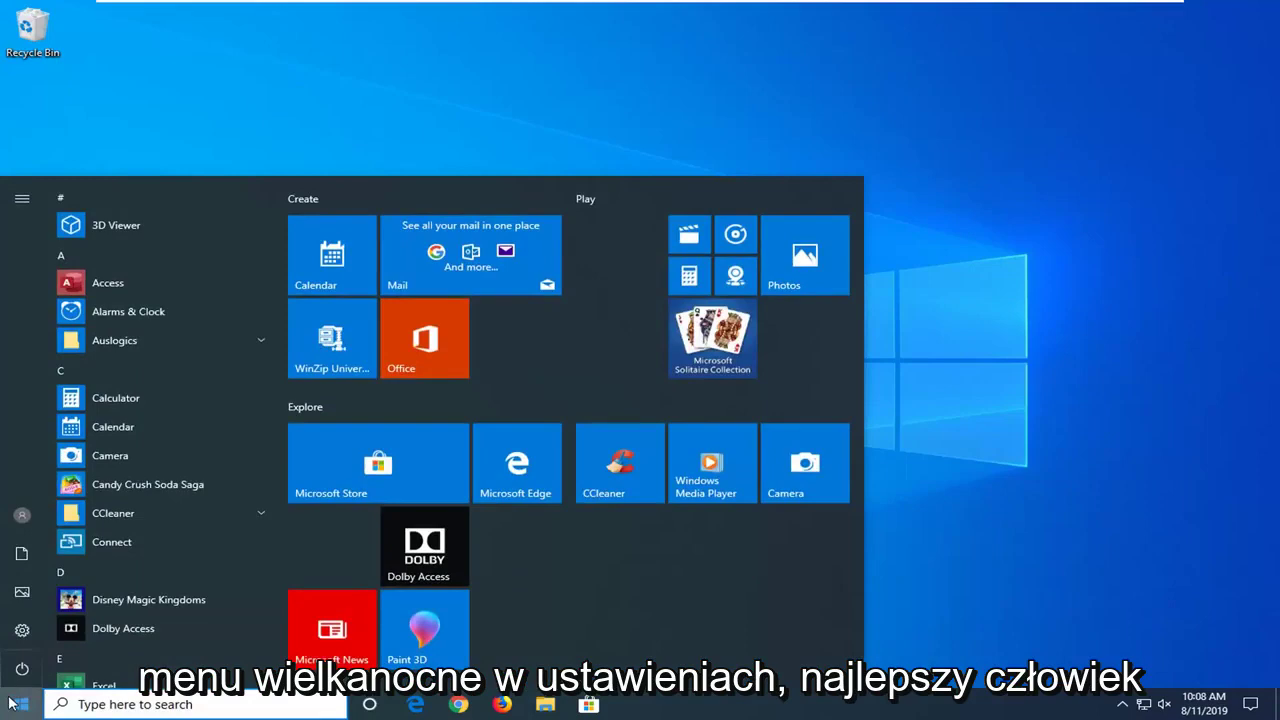
pyautogui.write('settings')
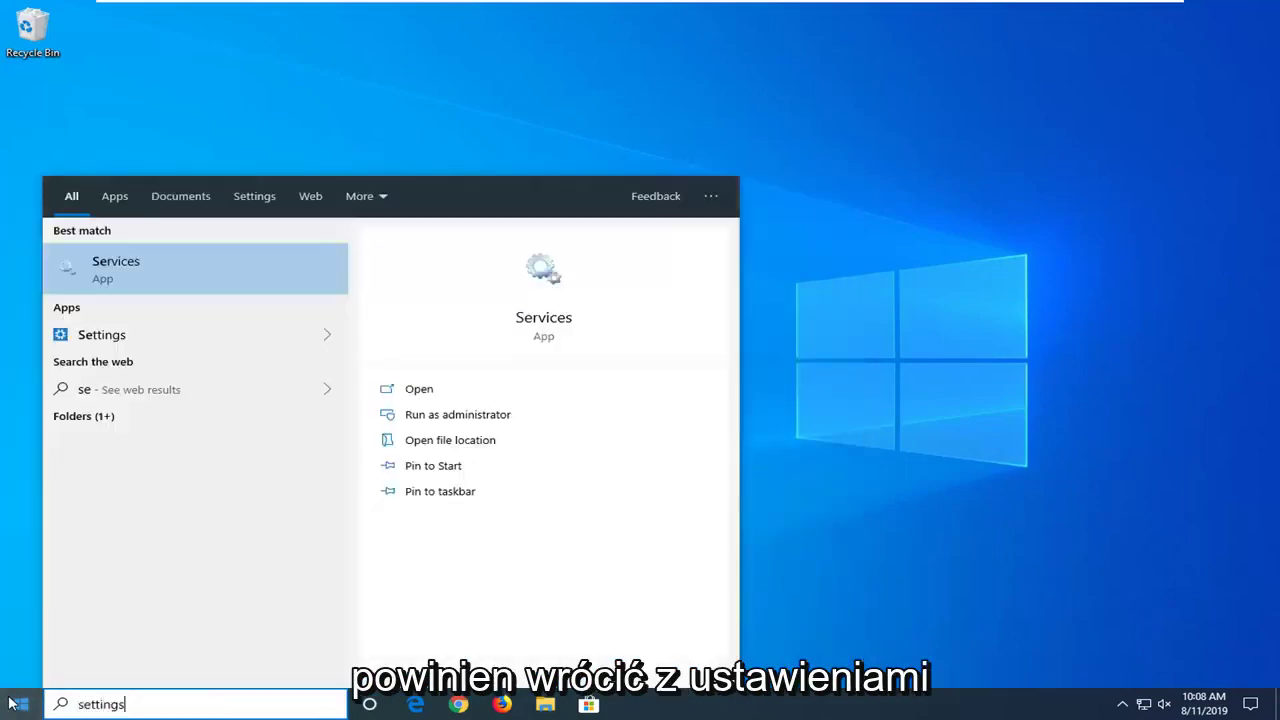
pyautogui.click(128, 271)
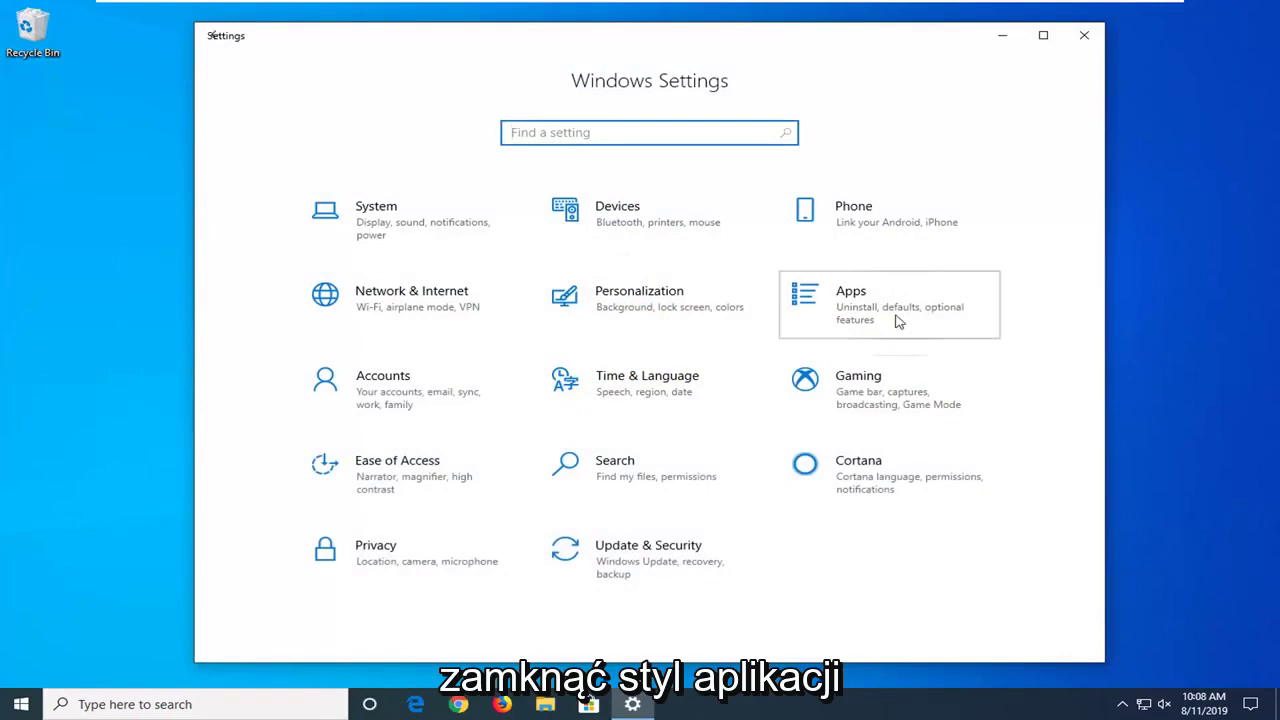
# - Find Microsoft Store in Apps & features by searching 'store' and reach its Advanced options
pyautogui.click(897, 321)
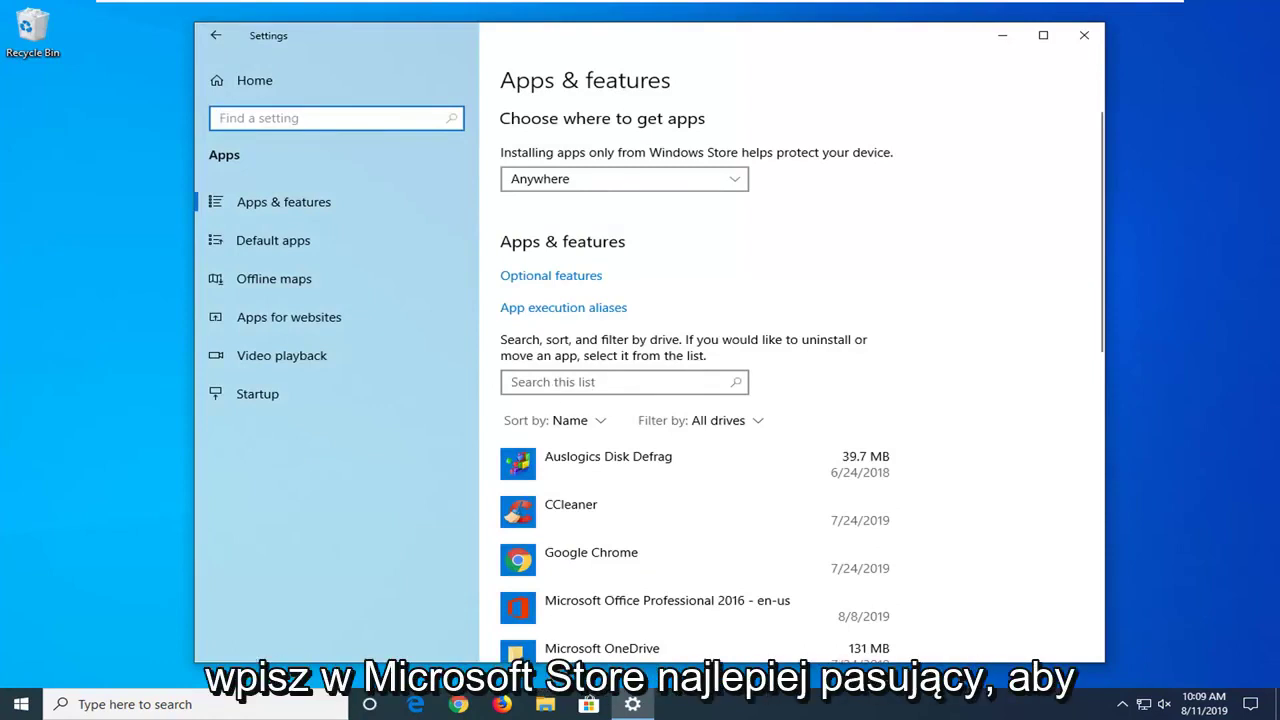
pyautogui.write('store')
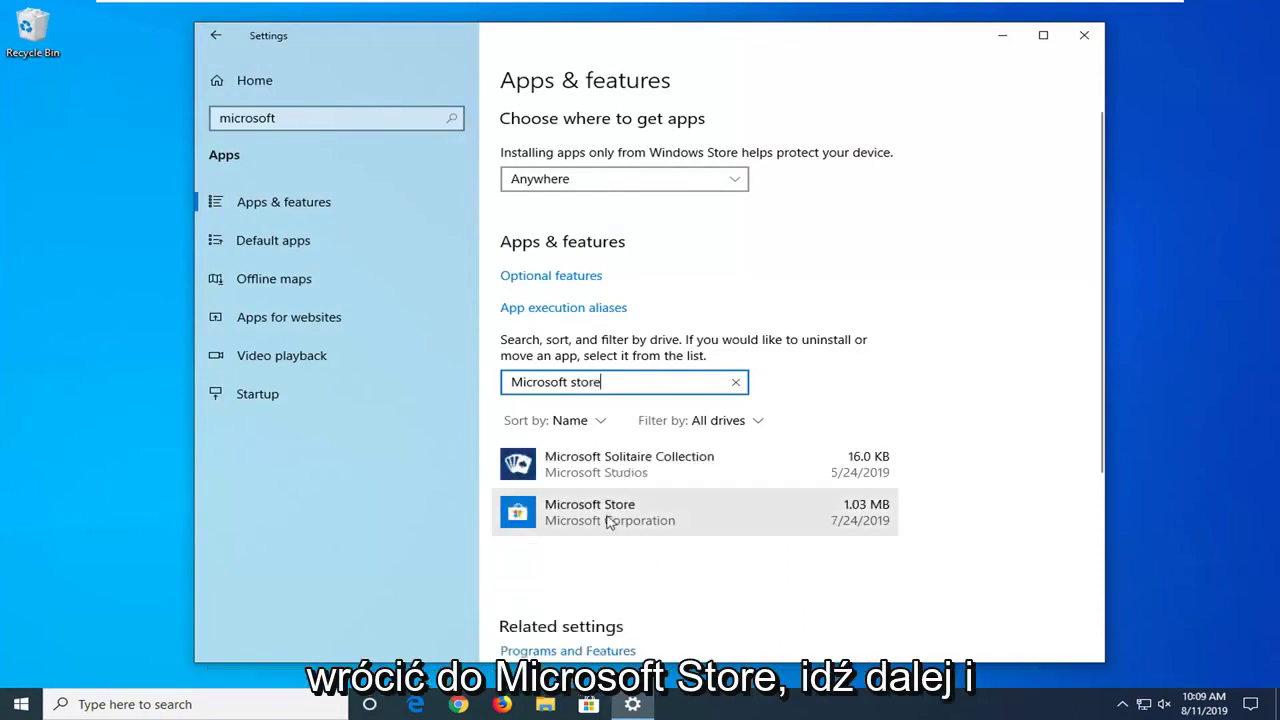
pyautogui.click(609, 522)
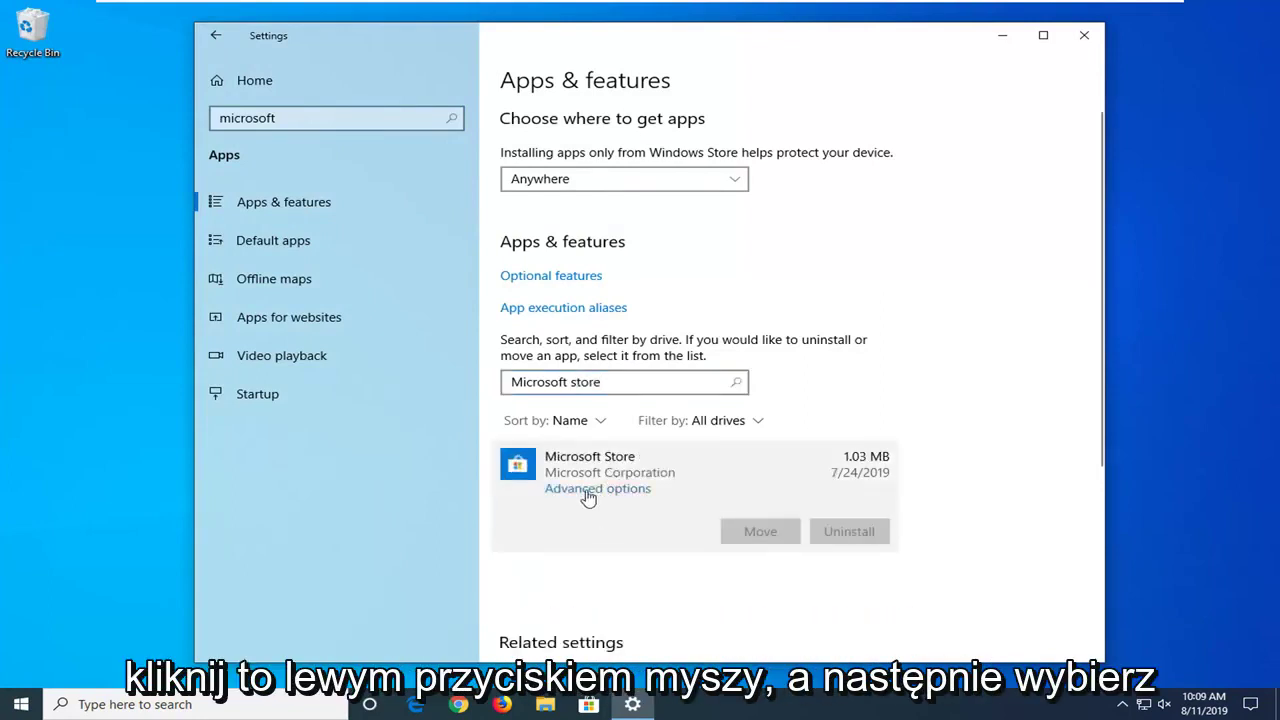
pyautogui.click(588, 492)
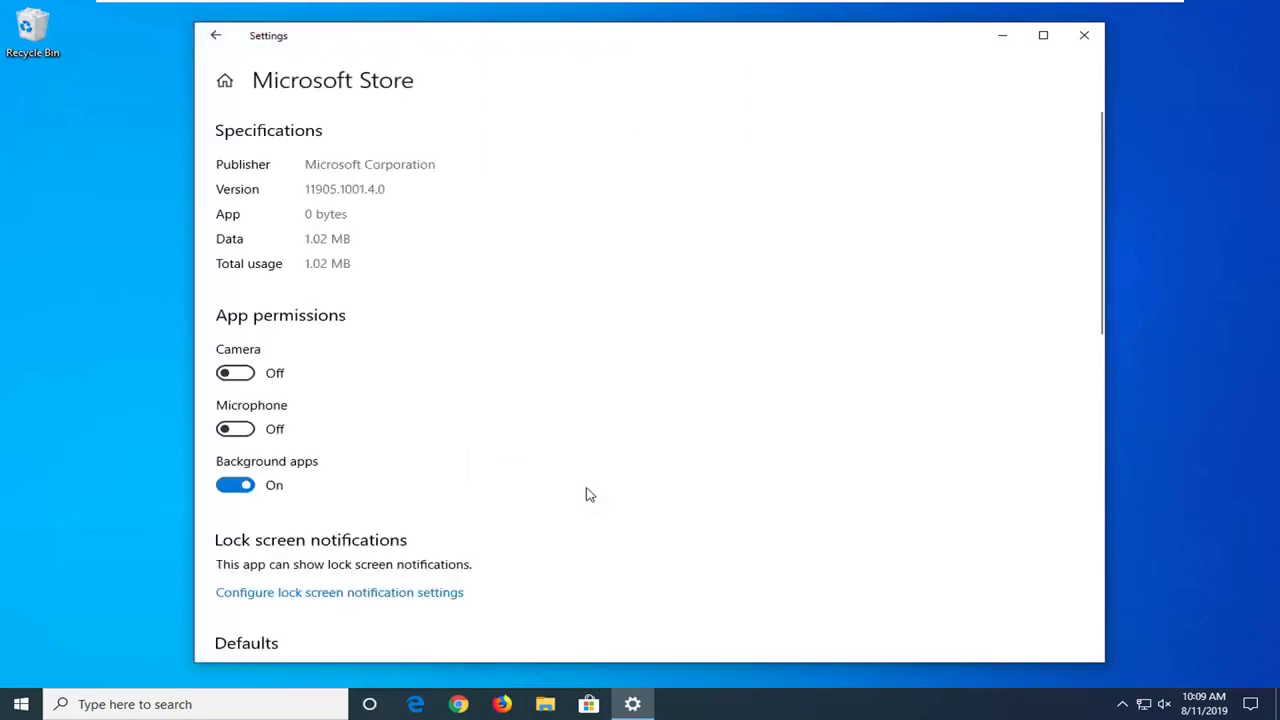
# - Reset Microsoft Store's app data and confirm, waiting for the completion checkmark
pyautogui.scroll(-4, 585, 434)
pyautogui.scroll(-2, 500, 425)
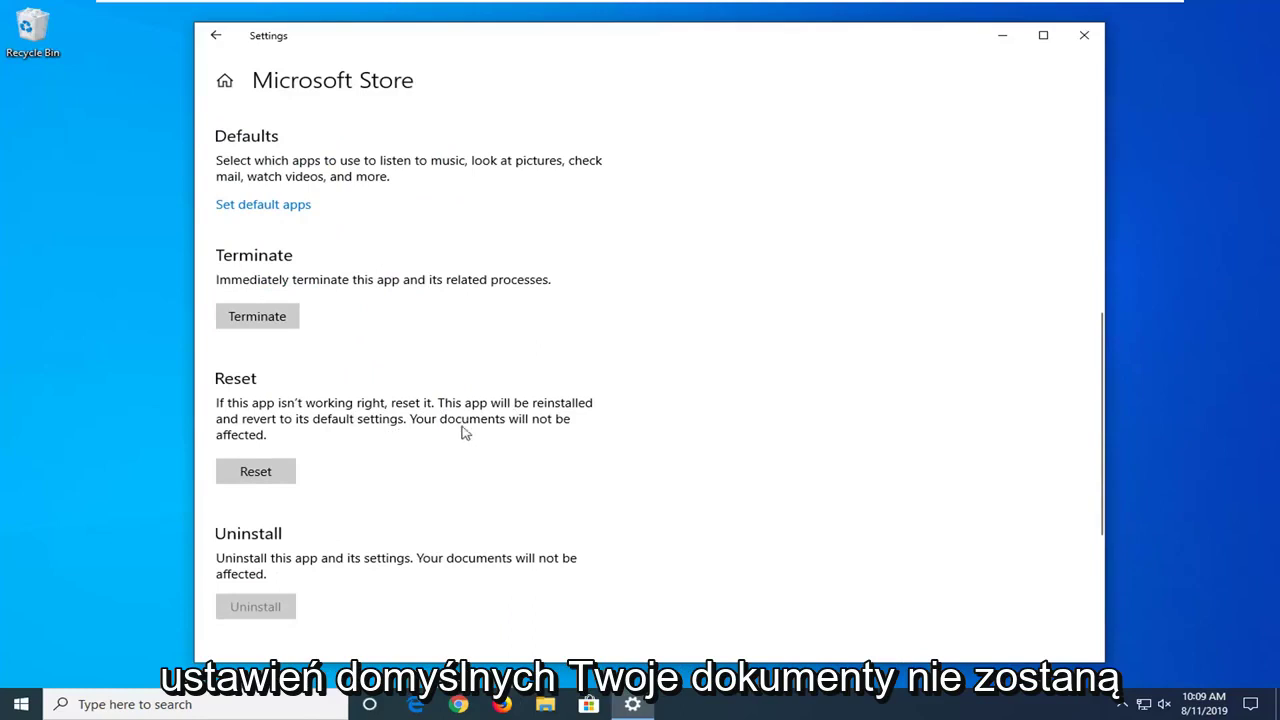
pyautogui.click(258, 474)
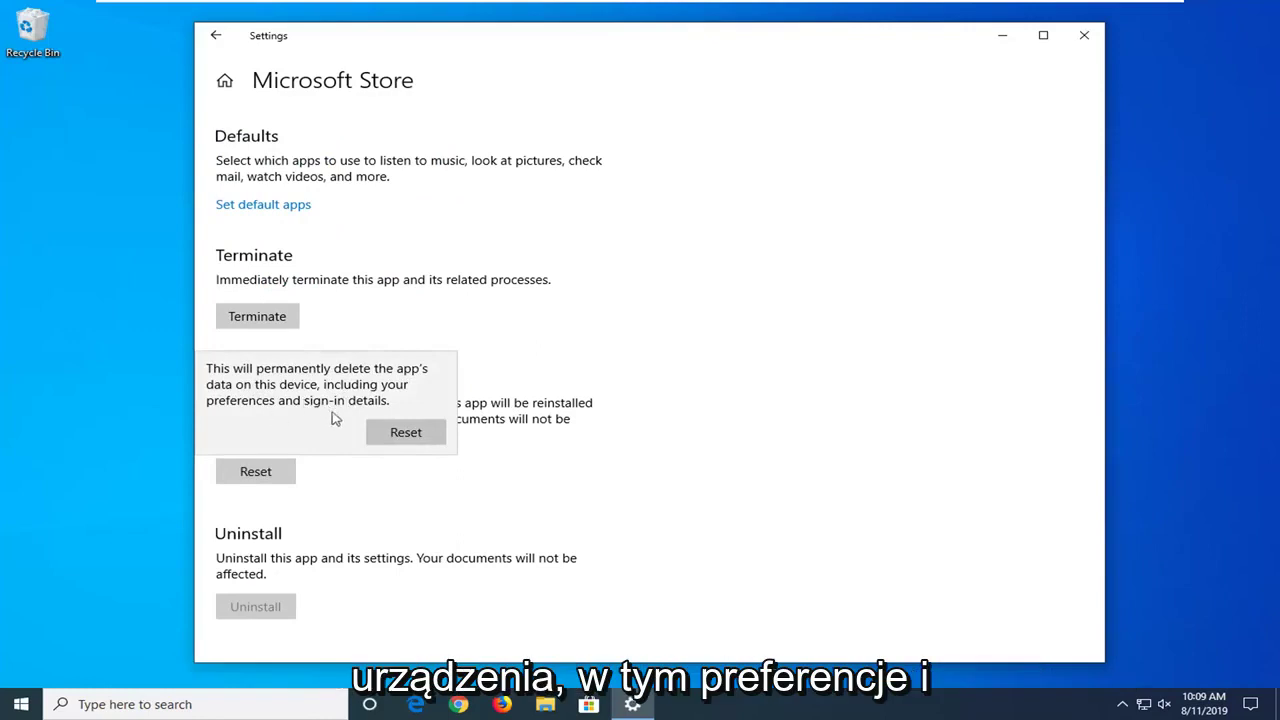
pyautogui.click(406, 436)
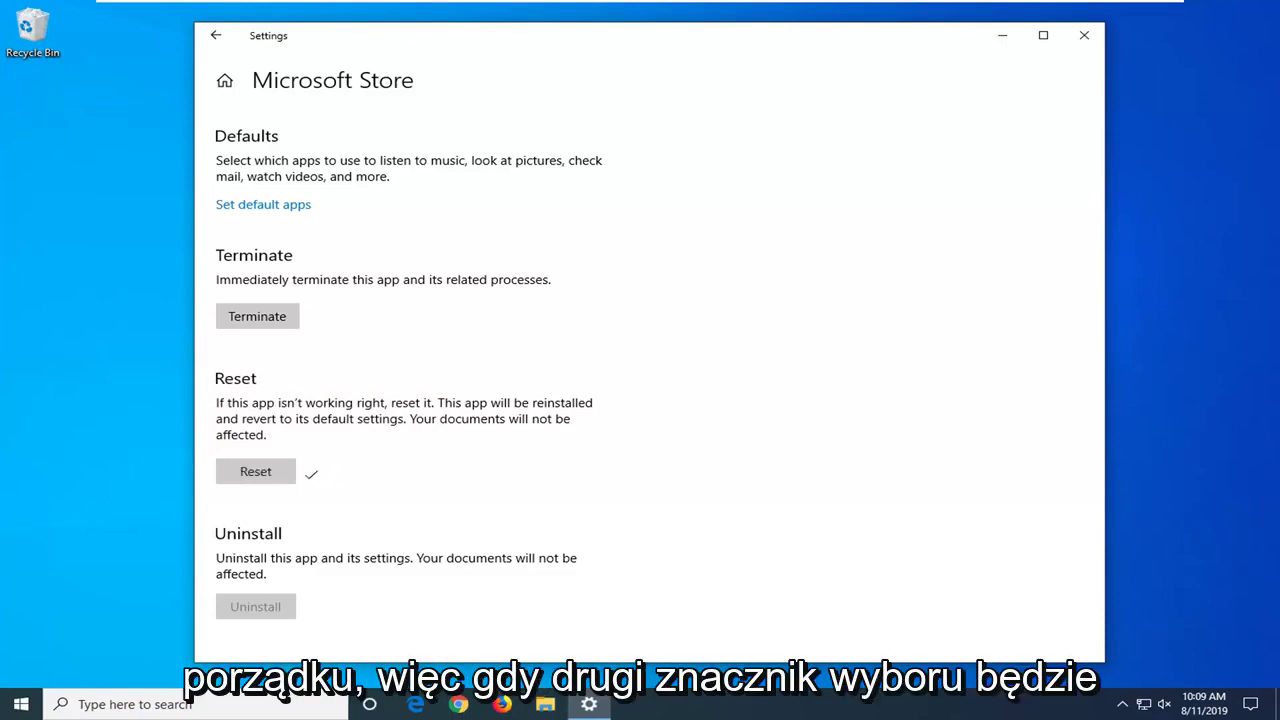
# - Close the Windows Settings window, leaving the empty desktop
pyautogui.click(1084, 35)
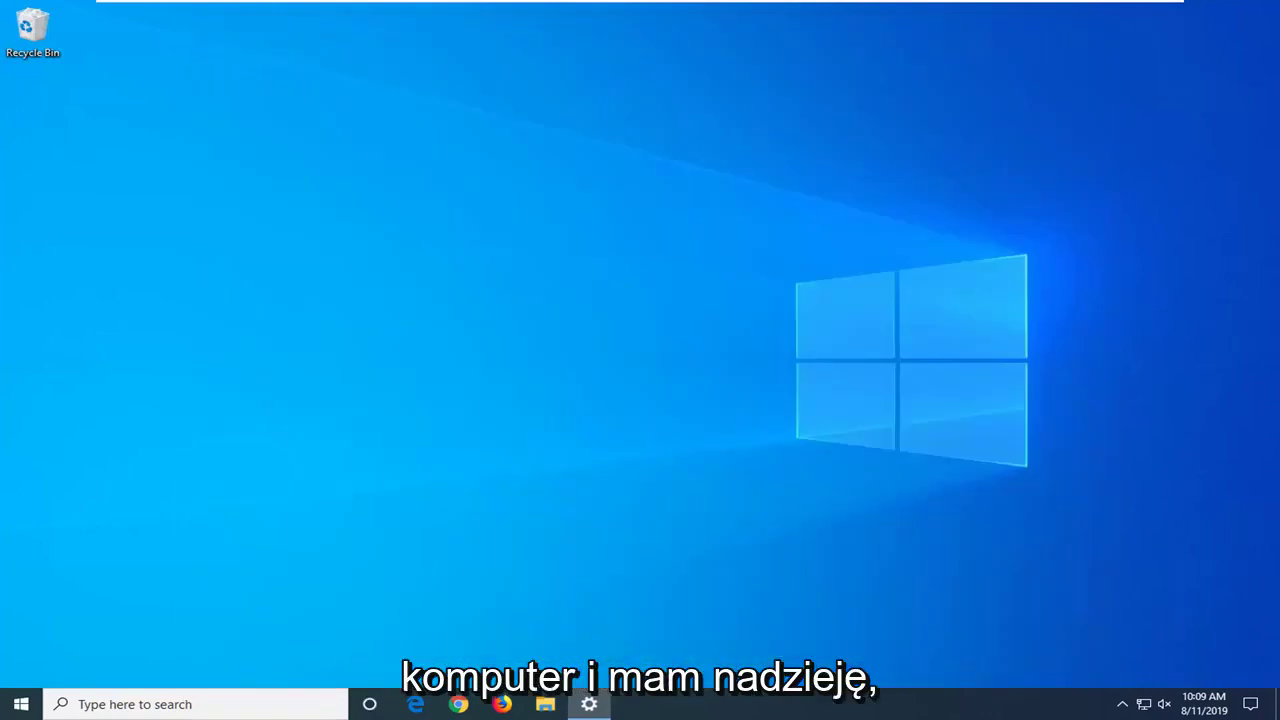